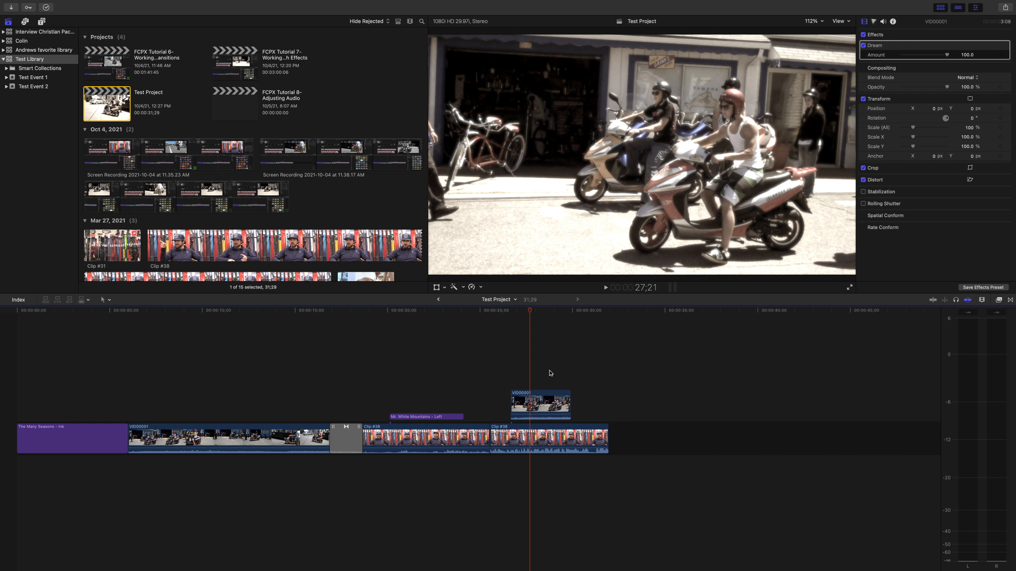
- Play the part where the connected VID00001 clip overlaps Clip #38 to hear their combined audio
key(space)
key(space)
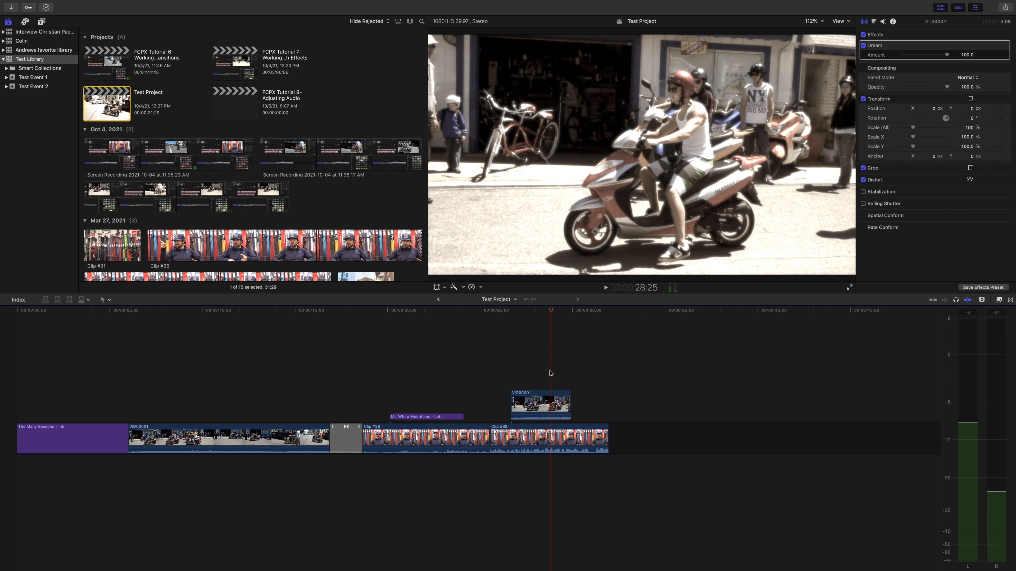
click(498, 311)
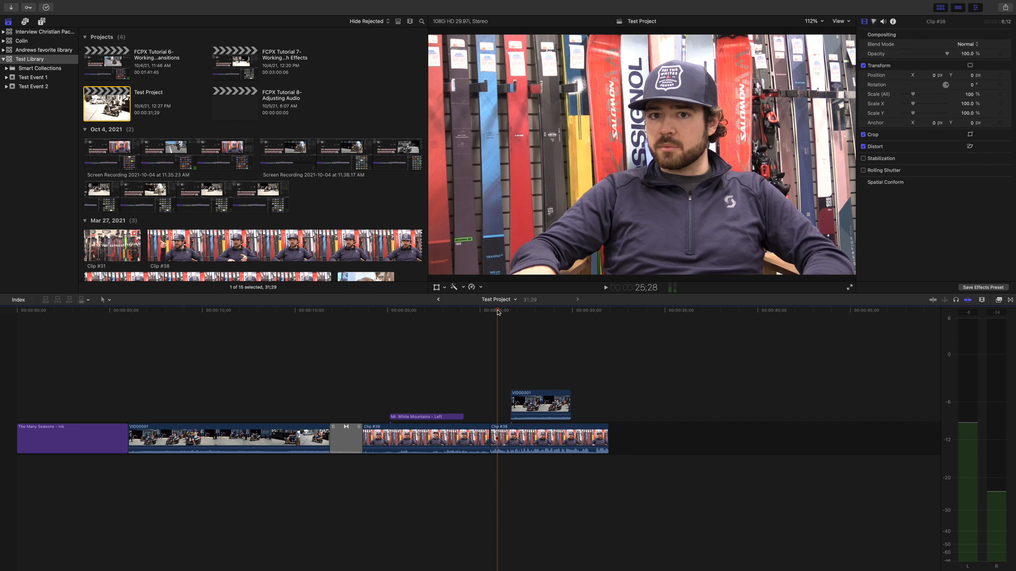
click(525, 311)
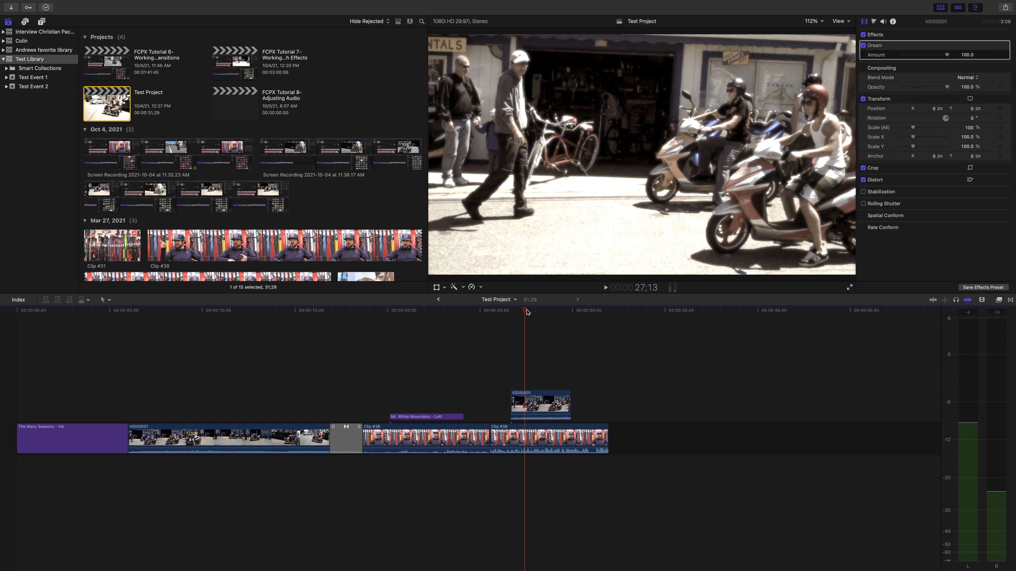
- Adjust the volume of the connected VID00001 clip above Clip #38, bringing it down to about -30 dB, and play that section
mouse_move(543, 414)
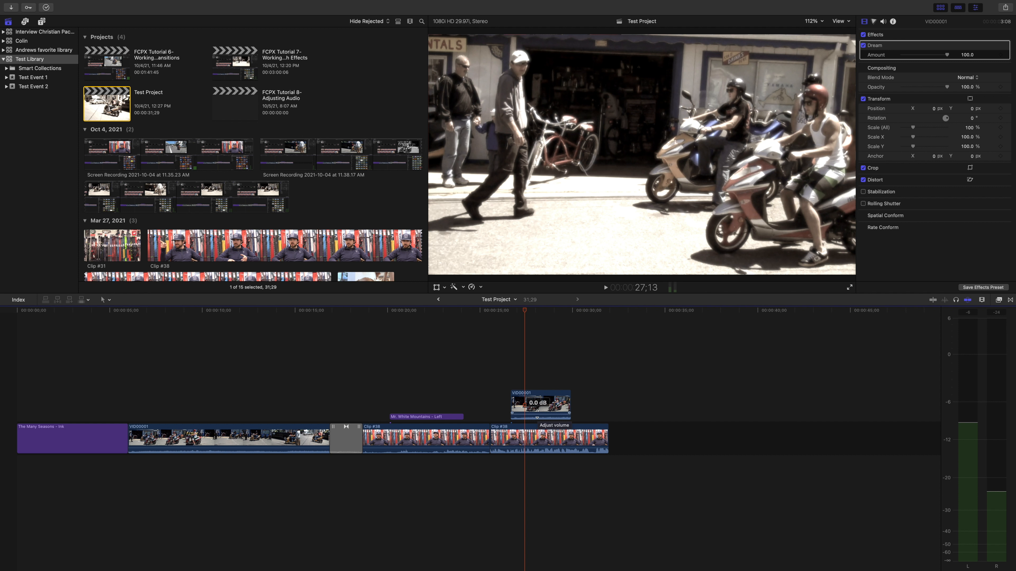
click(537, 414)
drag(538, 413, 539, 413)
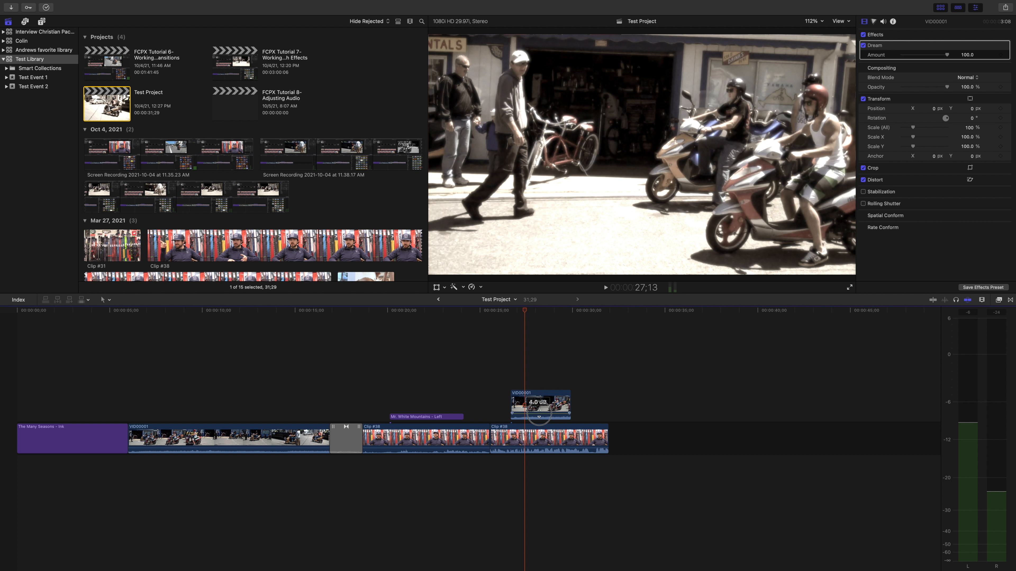
drag(540, 413, 539, 413)
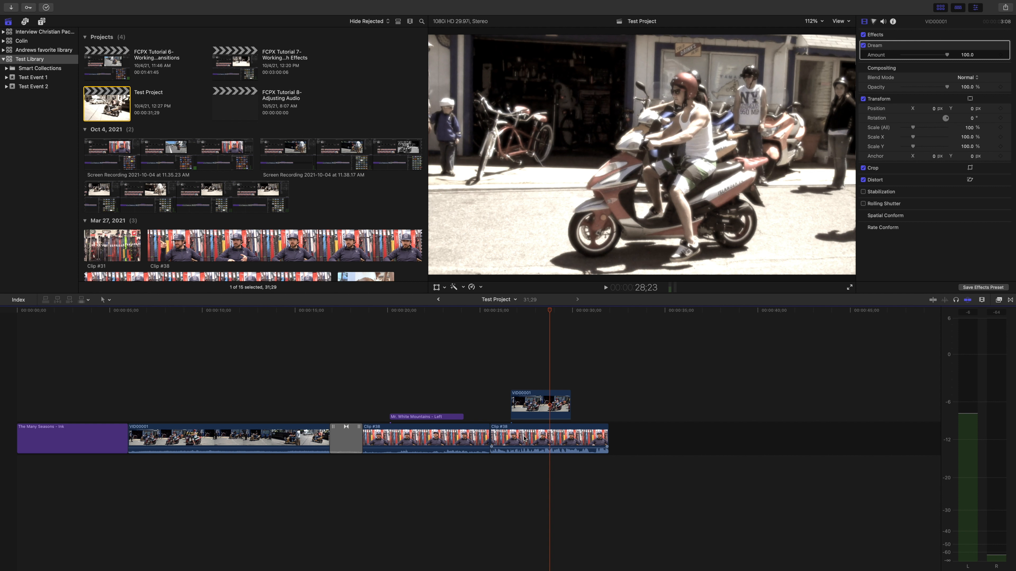
click(537, 418)
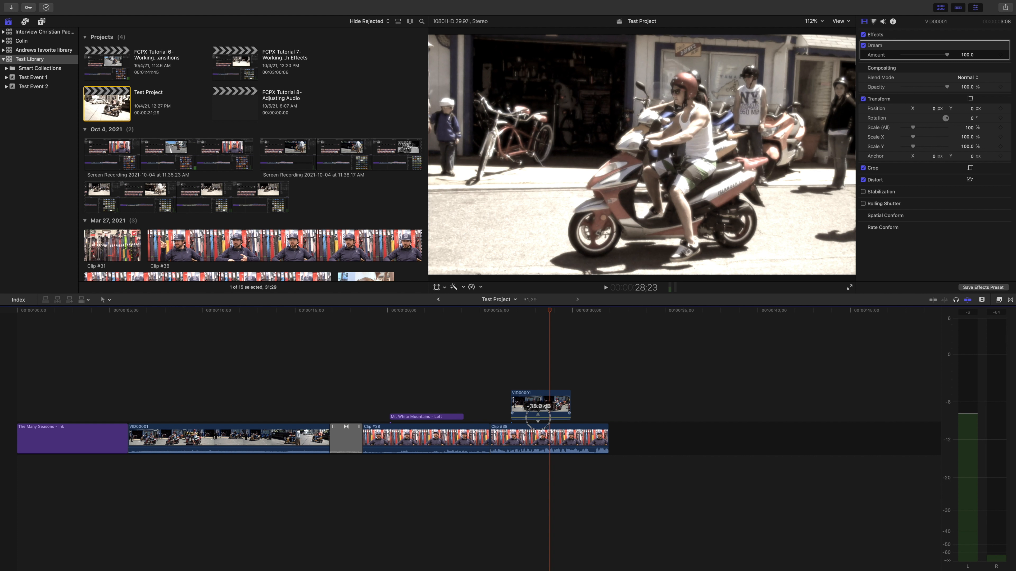
drag(538, 417, 537, 417)
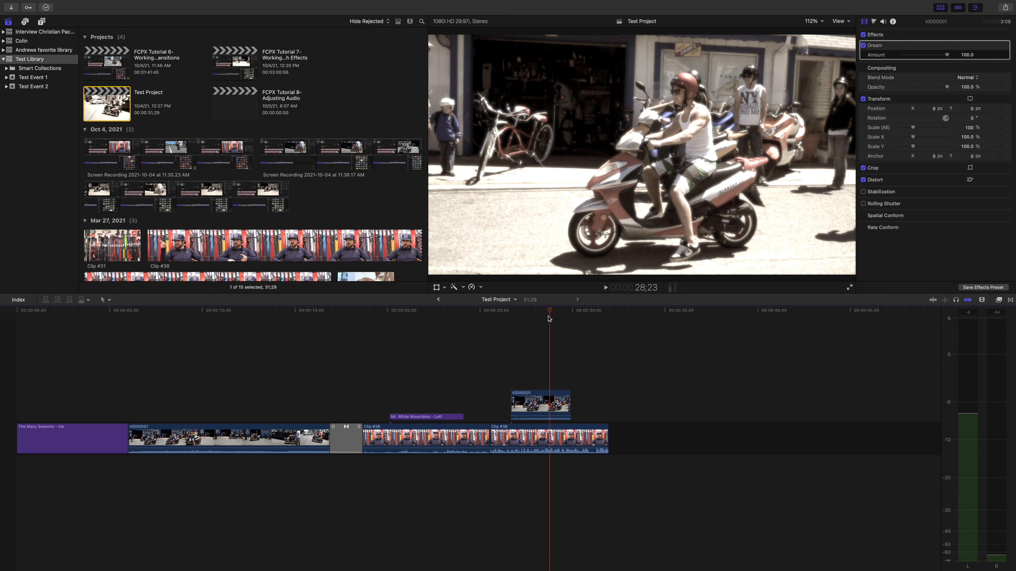
click(541, 311)
key(space)
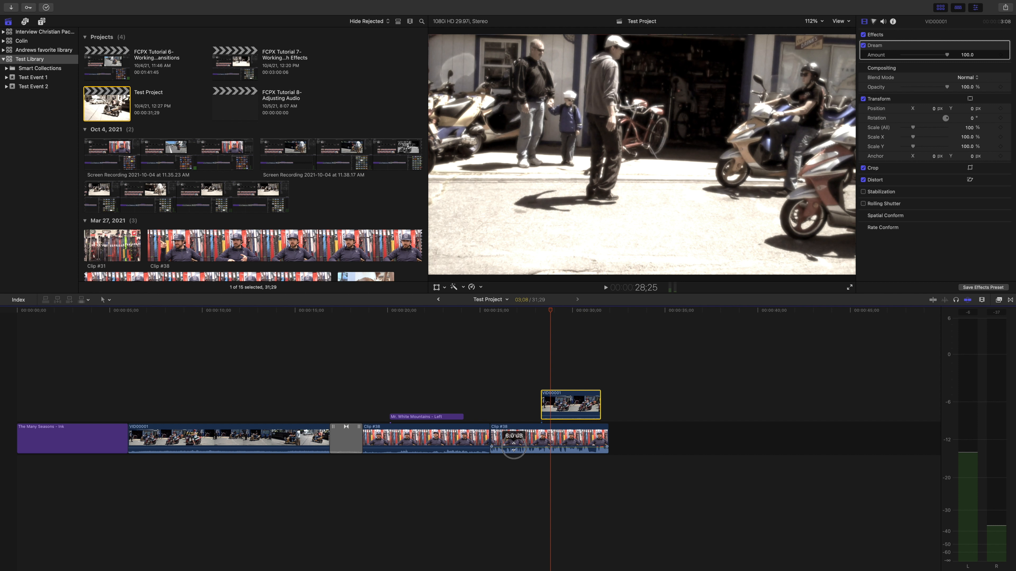
- Raise the volume of the last Clip #38 on the timeline to 4 dB and select the clip
drag(514, 447, 515, 447)
drag(517, 448, 518, 447)
click(522, 434)
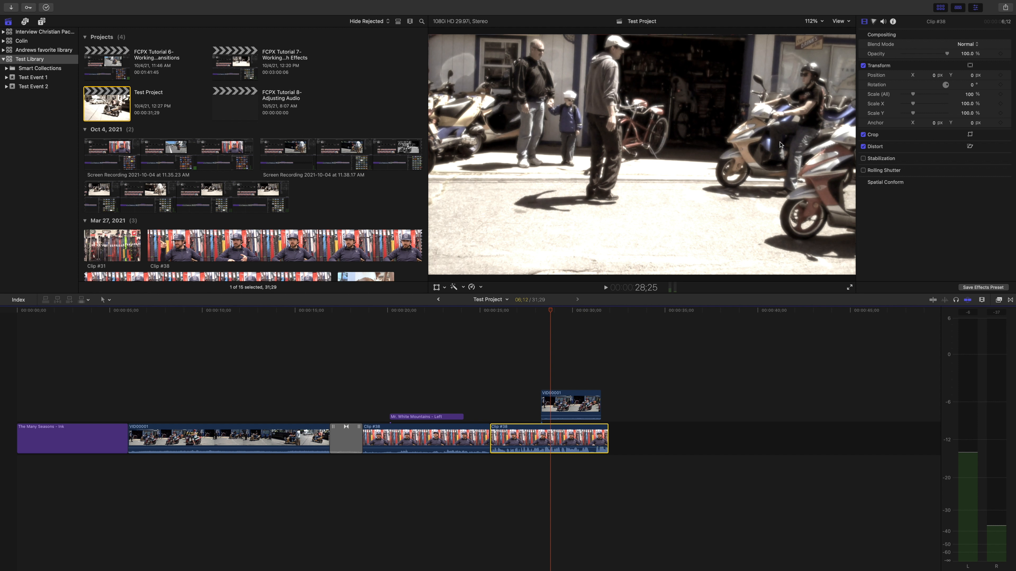
- Show the audio settings of the selected Clip #38 and lower its volume to about -1.4 dB
click(884, 22)
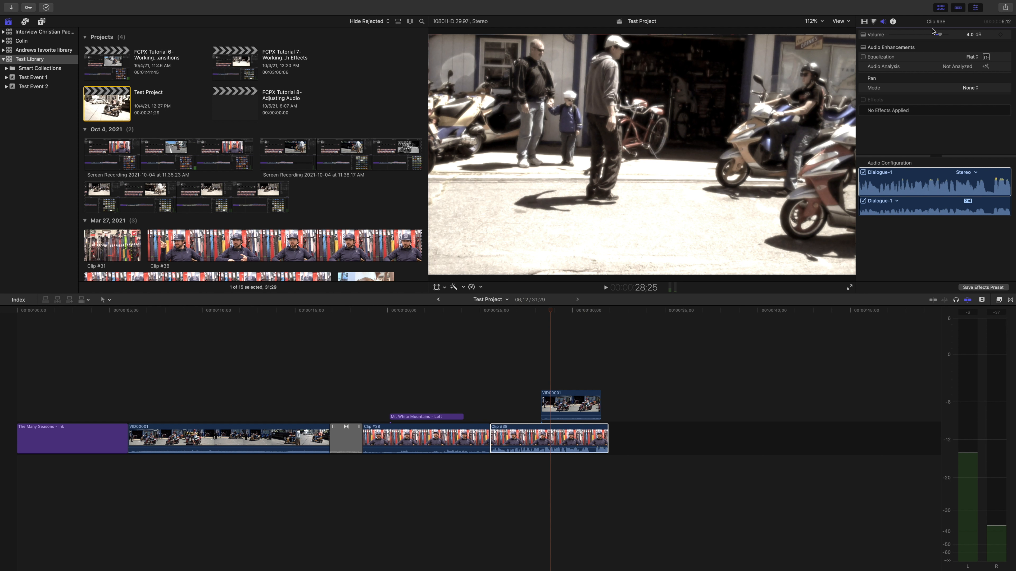
drag(939, 35, 934, 36)
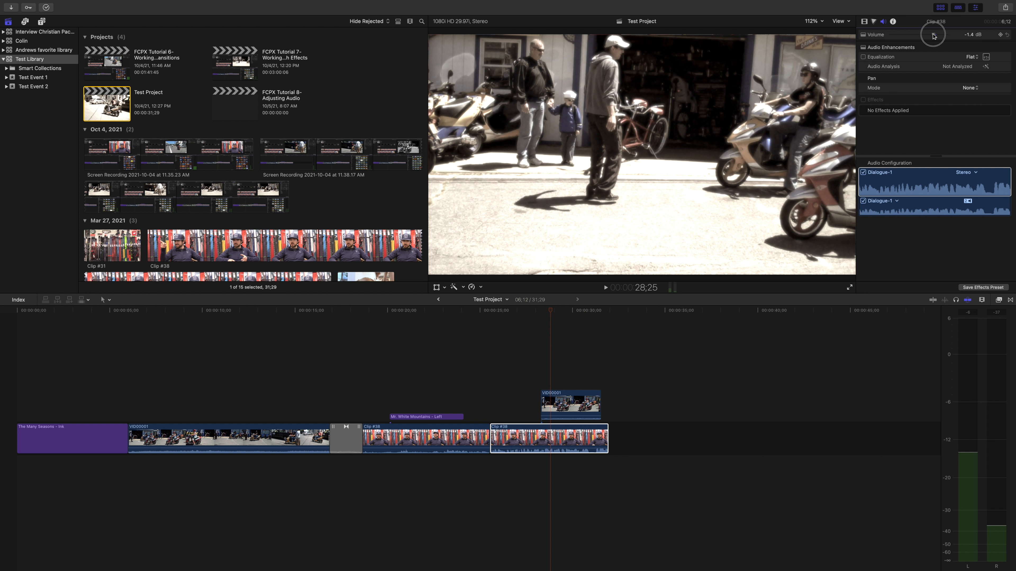
drag(933, 36, 932, 36)
- Raise the last Clip #38's volume to 11 dB and ease it back to about 9.2 dB
drag(517, 449, 517, 447)
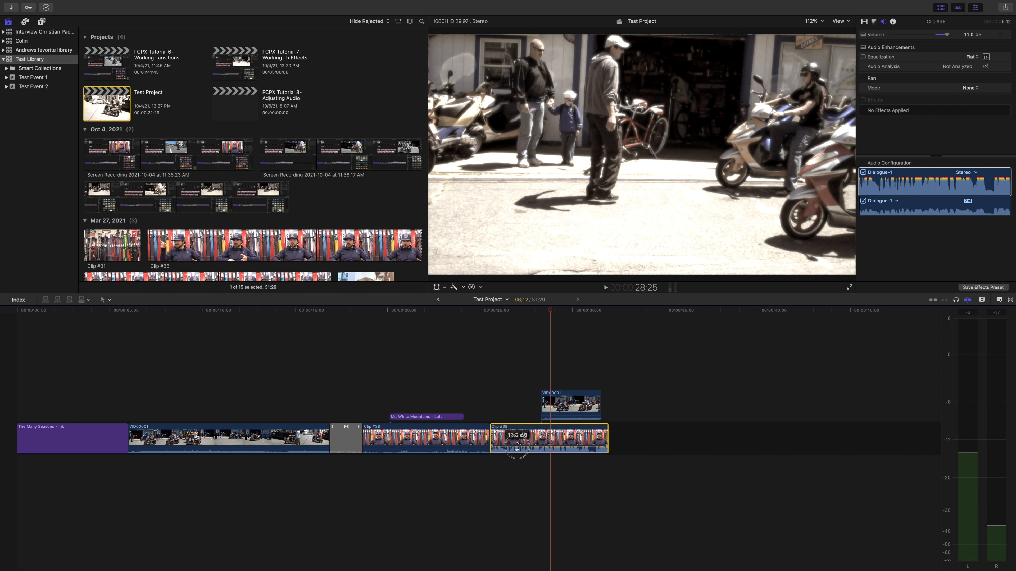
drag(516, 447, 517, 448)
drag(947, 35, 947, 36)
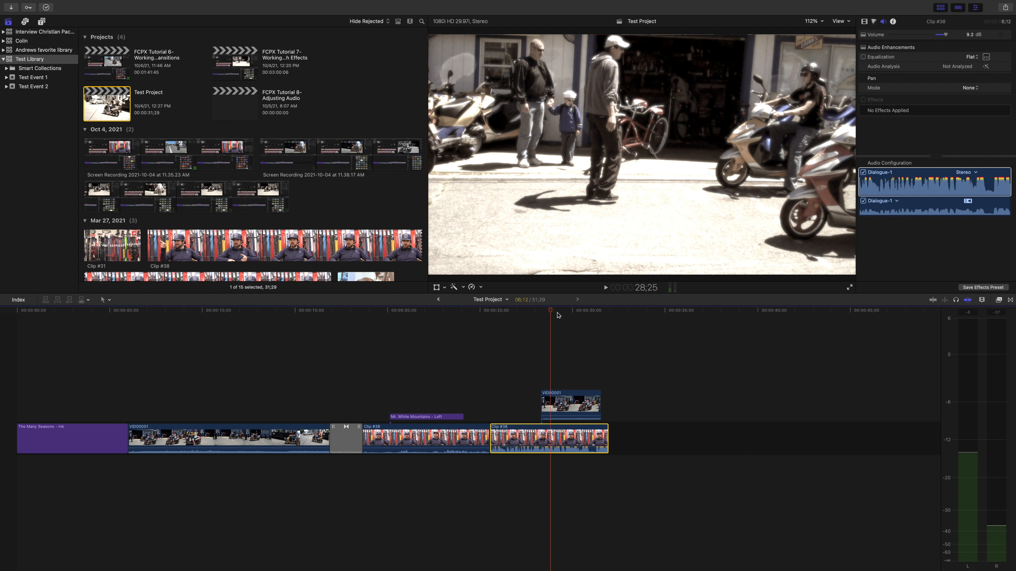
- Play the last Clip #38 from about 25;25 and check its level for peaking
drag(552, 312, 497, 314)
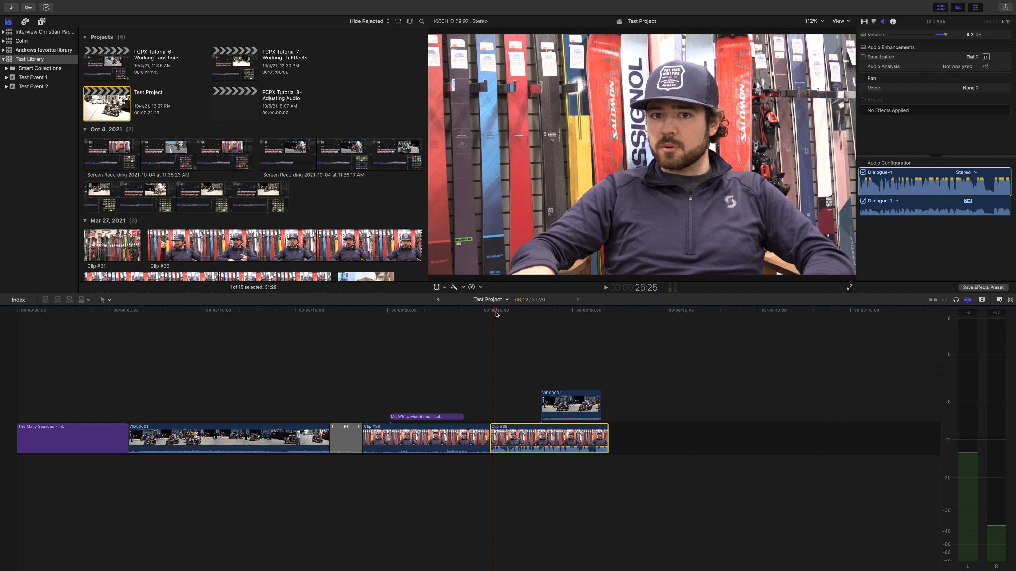
key(space)
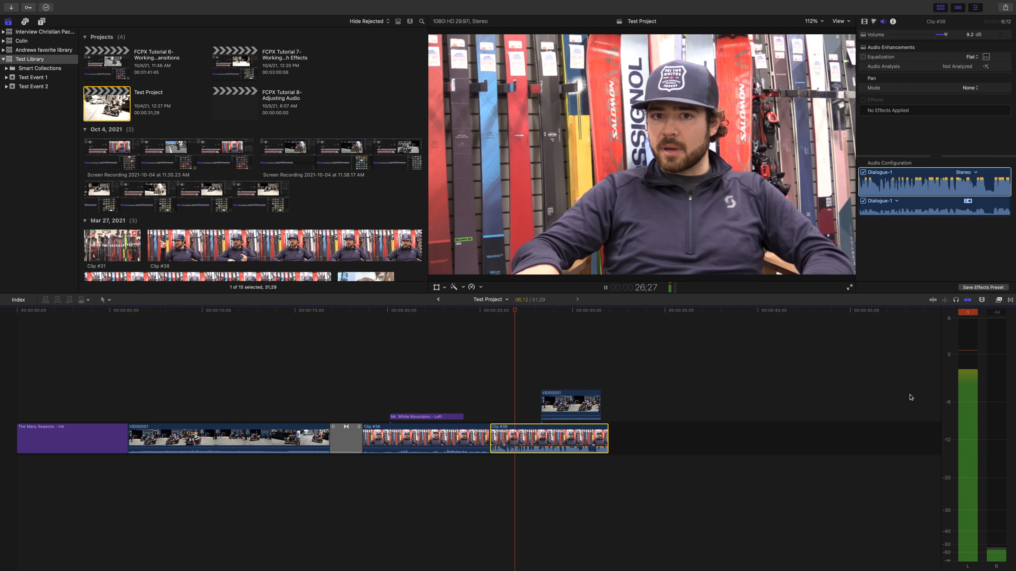
key(space)
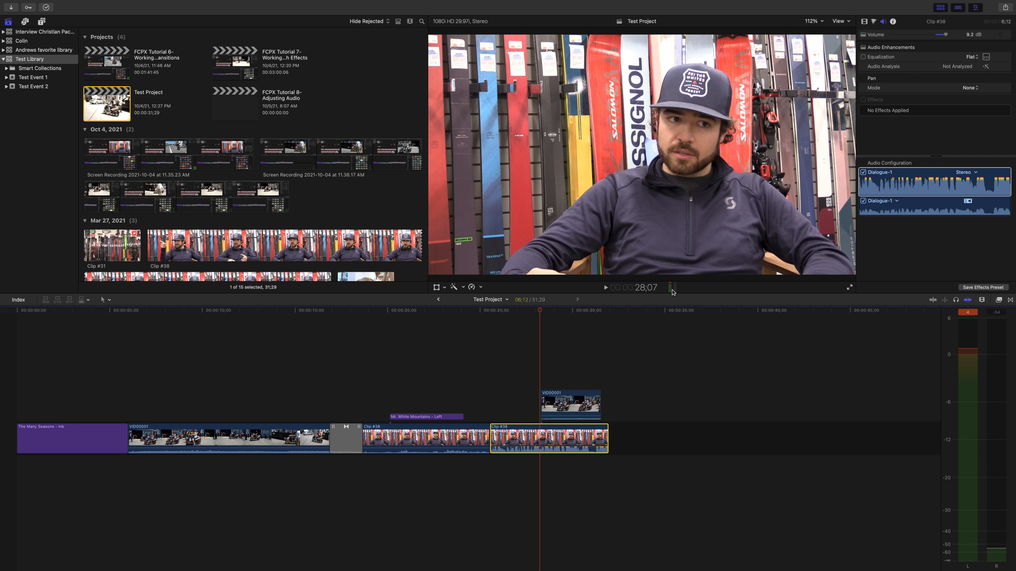
- Hide the large audio meters beside the timeline and bring them back
click(671, 291)
click(672, 291)
click(672, 291)
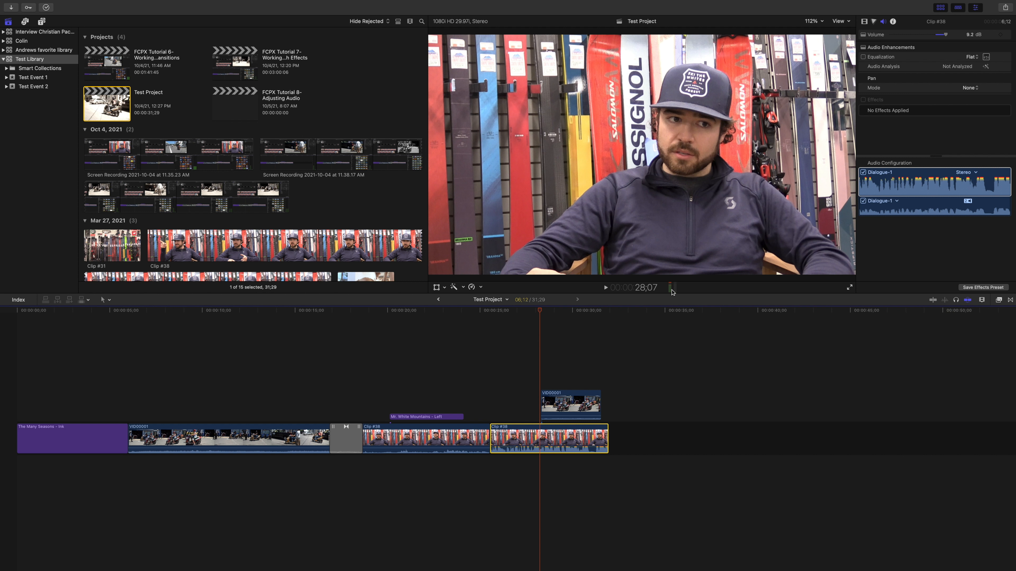
click(672, 292)
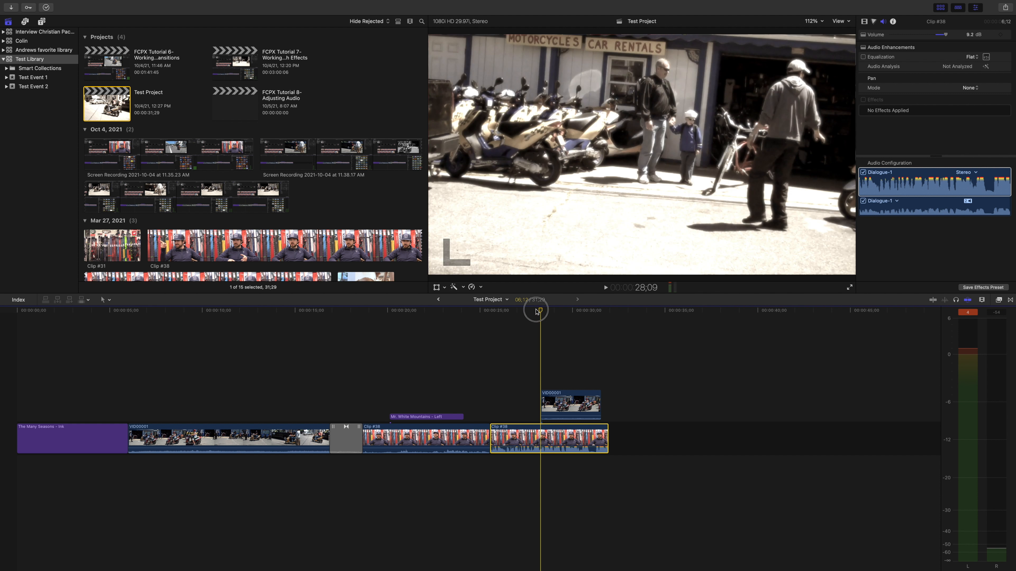
- Lower the last Clip #38's volume to 4 dB and play it back to check the level
key(space)
key(space)
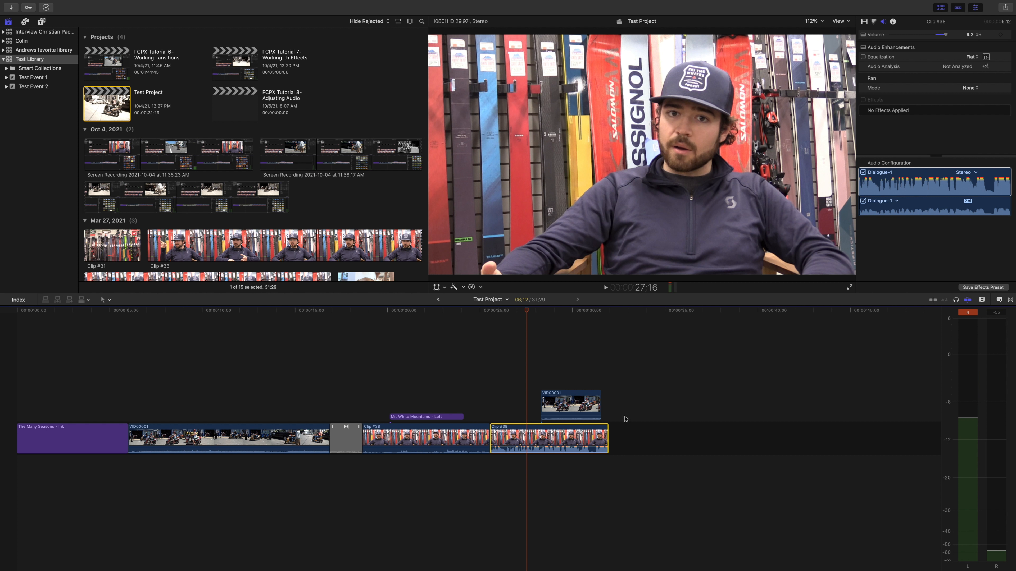
click(922, 39)
drag(946, 36, 941, 37)
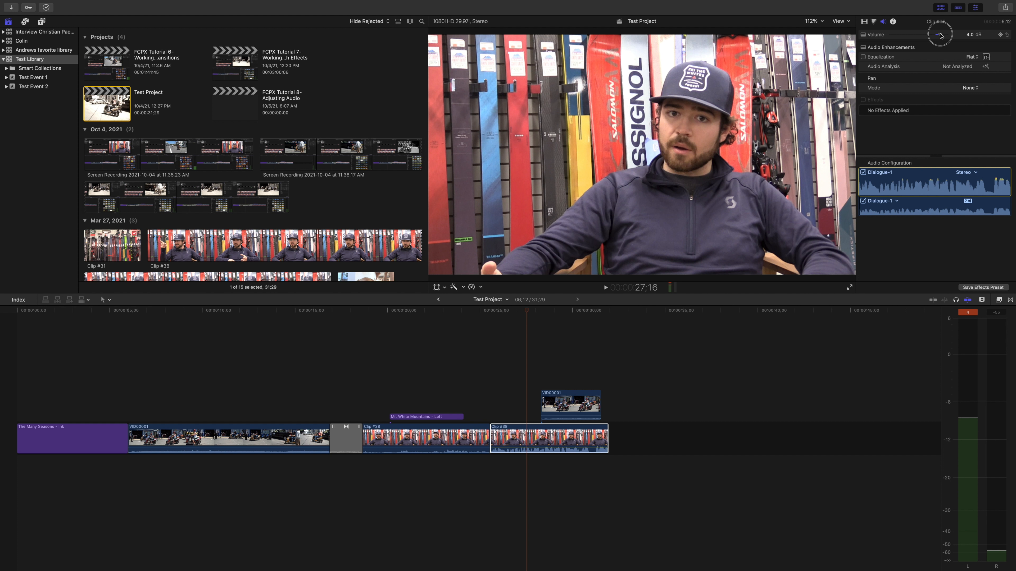
drag(941, 35, 940, 36)
click(514, 310)
key(space)
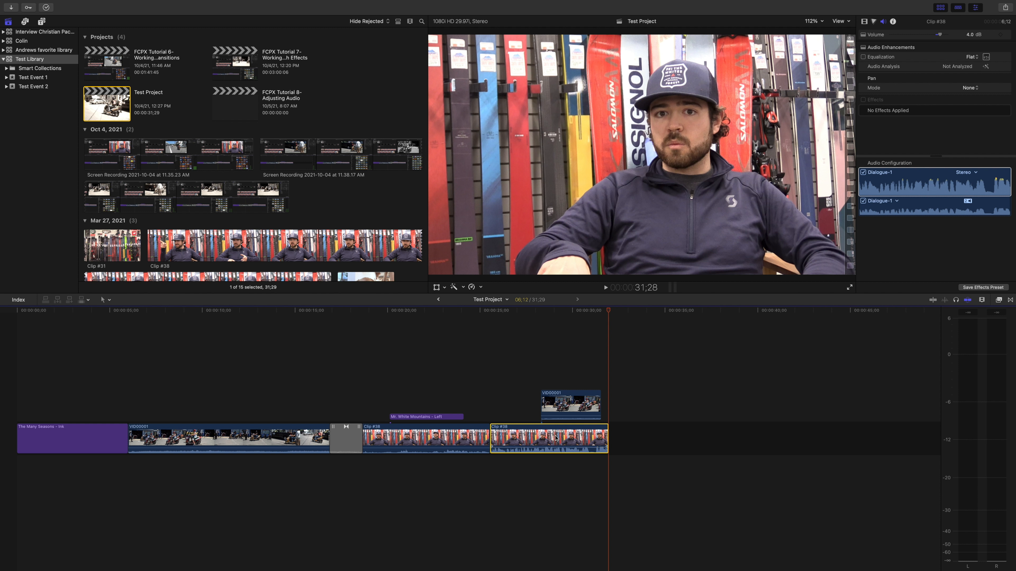
- Set the last Clip #38's volume to about 3.1 dB and play it back from near its start
drag(939, 36, 938, 35)
click(503, 311)
key(space)
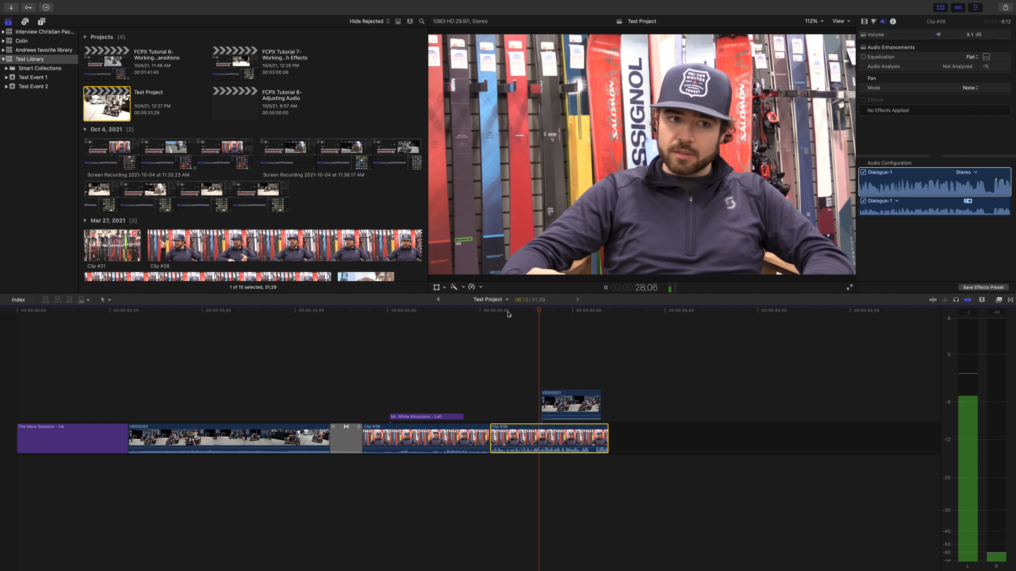
key(space)
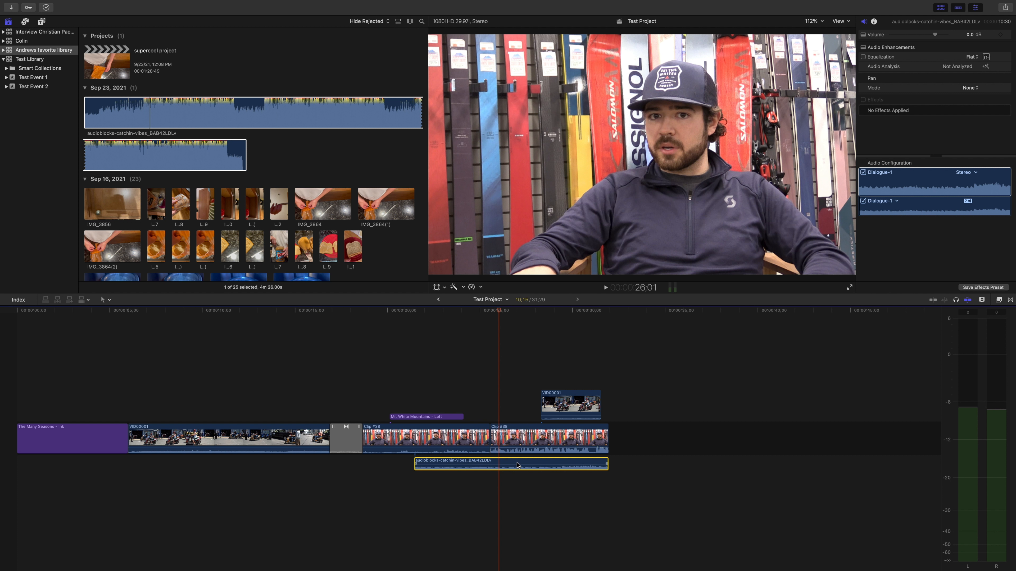
- Play the section with the audioblocks-catchin-vibes music and set the connected VID00001 clip's volume to about -13 dB
key(space)
key(space)
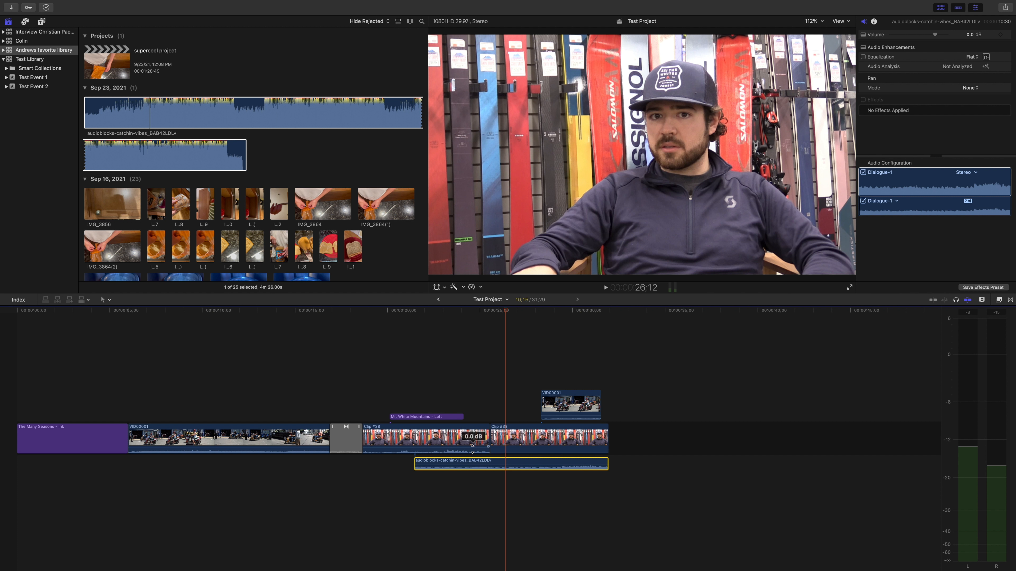
click(562, 416)
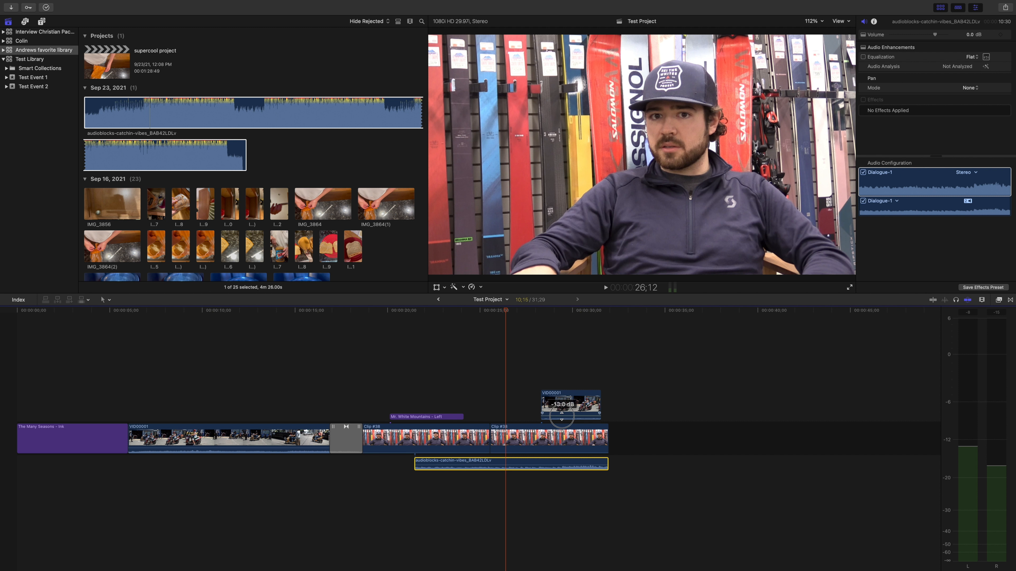
- Play the end of the project from about 31;17 to hear how the music cuts off
drag(506, 312, 601, 317)
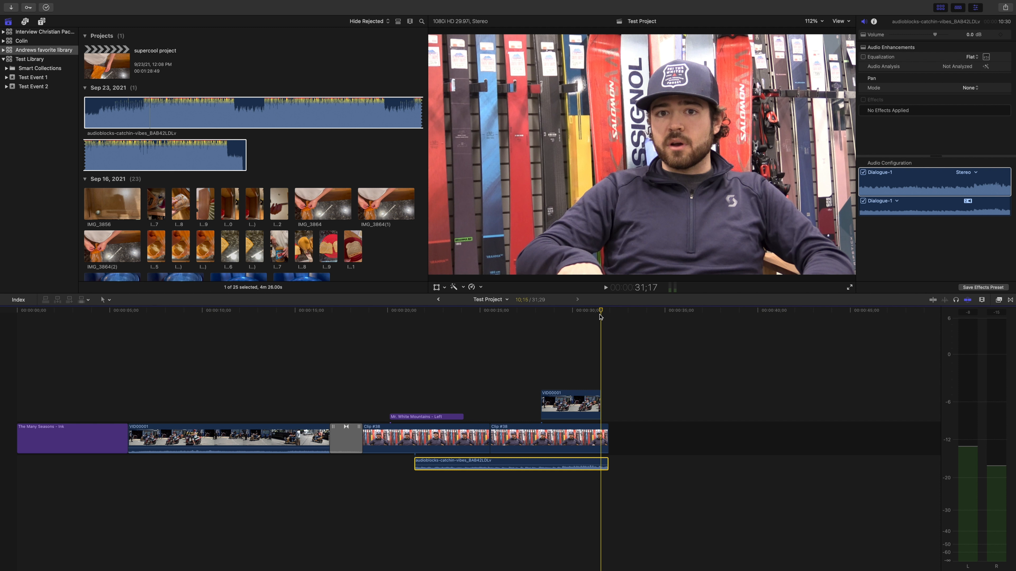
key(space)
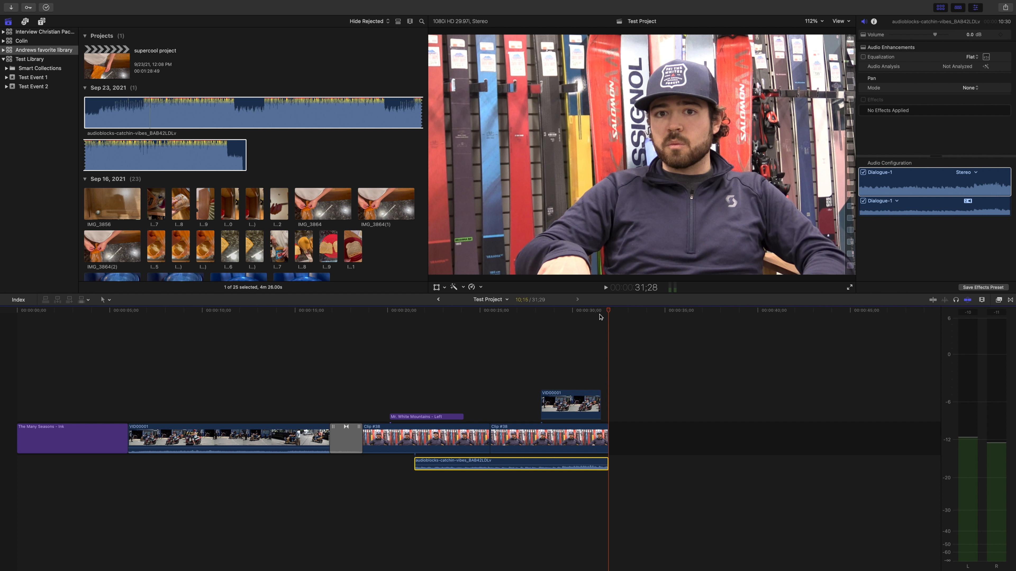
click(594, 312)
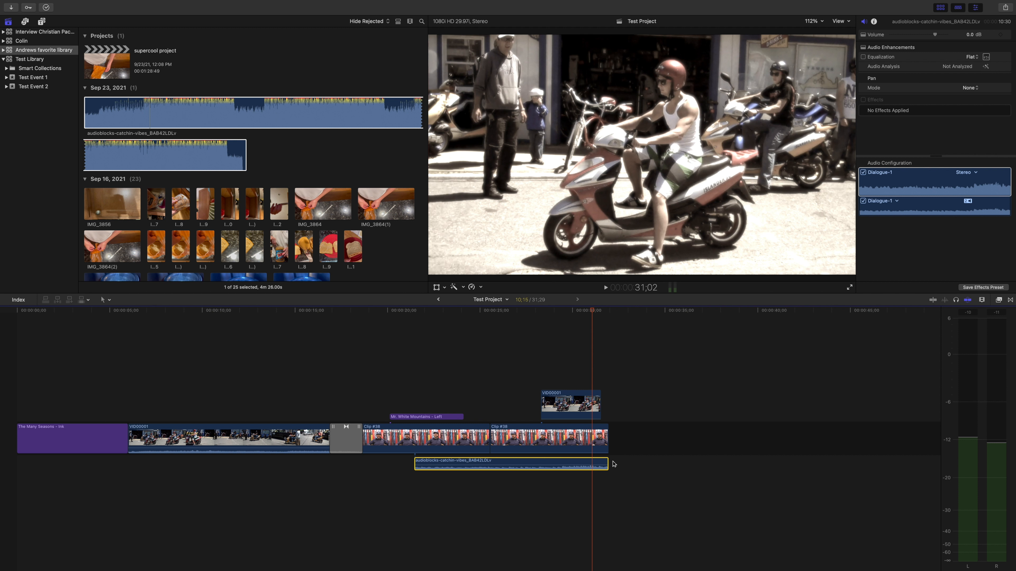
- Fade out the last one to two seconds of the audioblocks-catchin-vibes music clip and play back the ending
mouse_move(598, 462)
drag(605, 464, 582, 464)
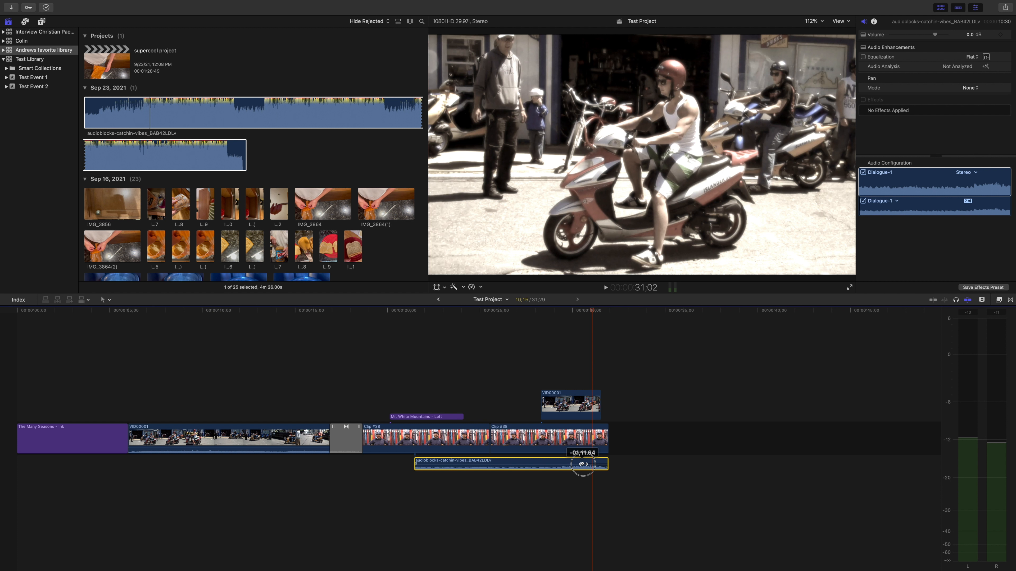
drag(583, 465, 583, 465)
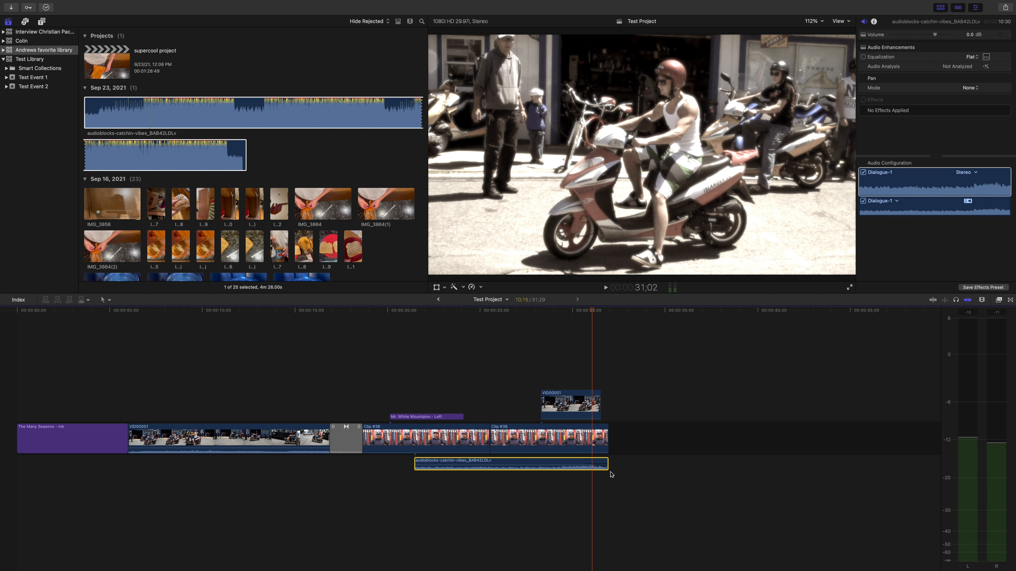
mouse_move(582, 464)
mouse_down()
mouse_move(558, 464)
mouse_move(573, 465)
mouse_up()
drag(593, 310, 581, 311)
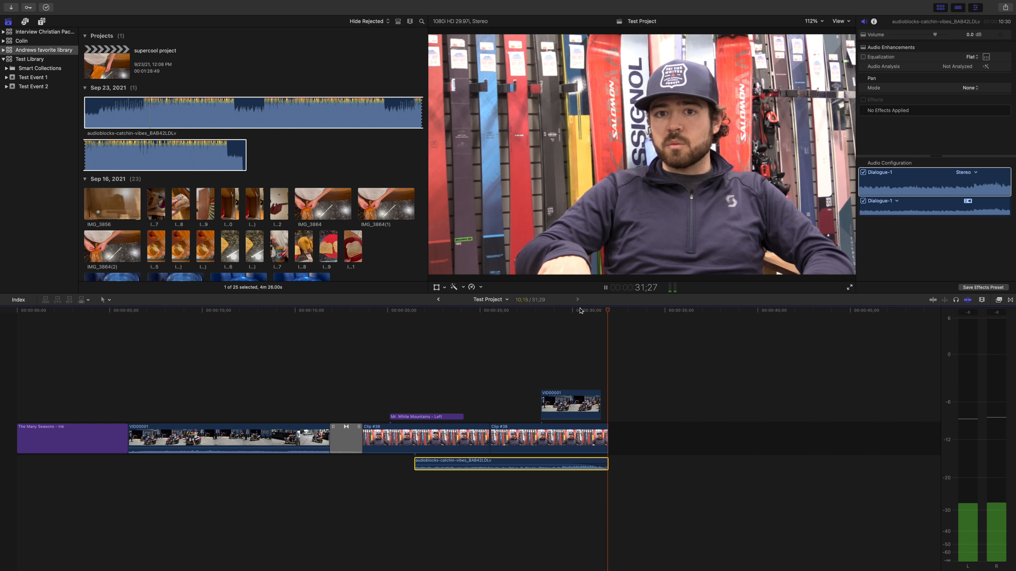